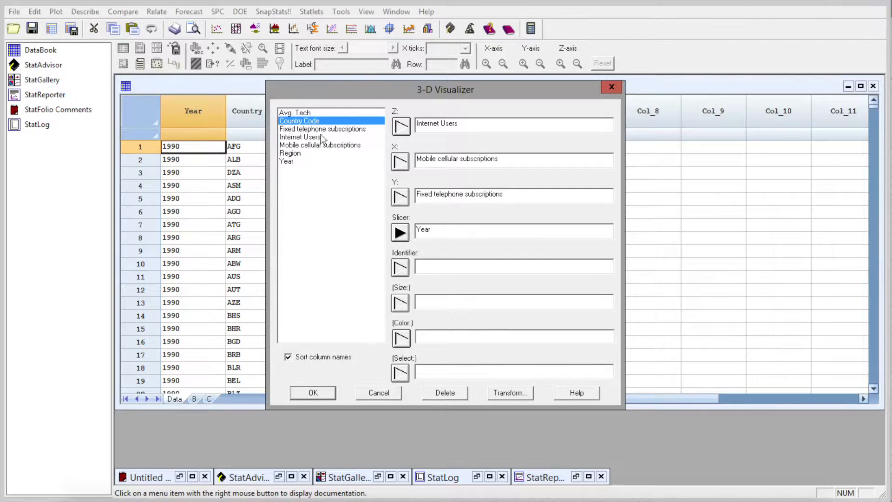
Step: Assign Country Code as identifier, Avg. Tech as bubble size and Region as colour, and generate the 3-D plot
click(400, 268)
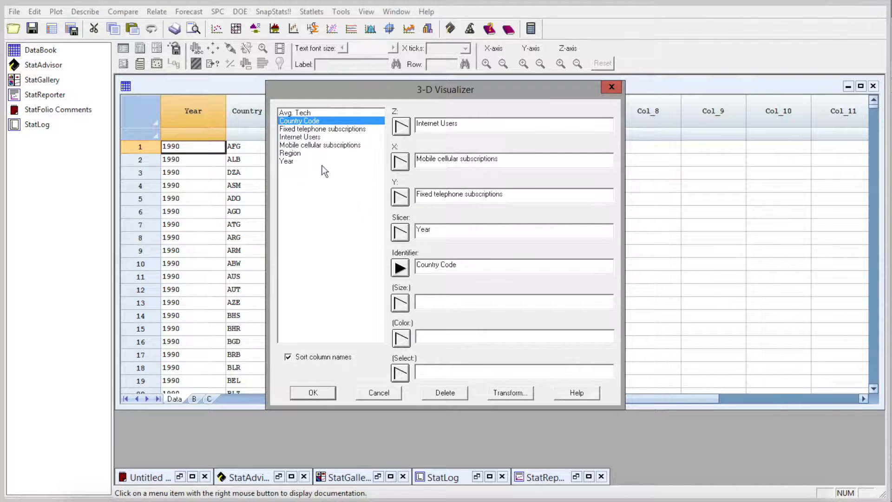
click(302, 112)
click(400, 303)
click(297, 153)
click(400, 339)
key(Return)
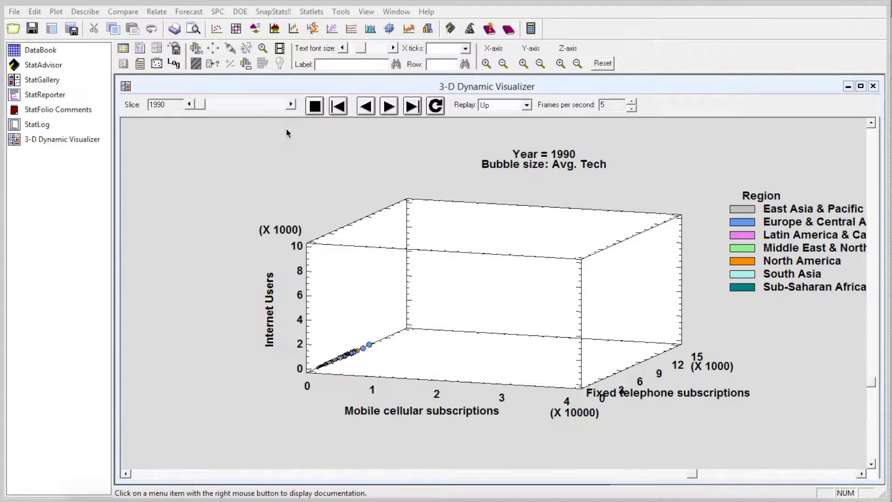
Step: Shift the plot so the full Region legend fits in the window, and play the year animation
click(509, 280)
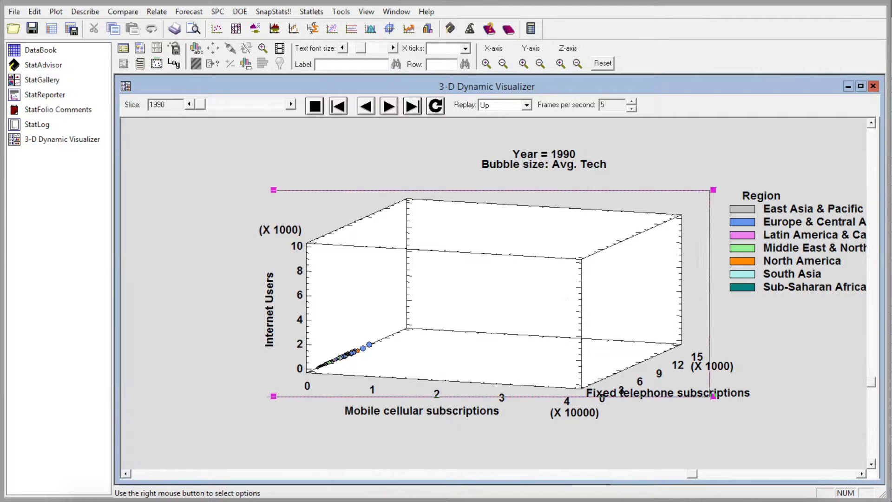
drag(553, 284, 466, 295)
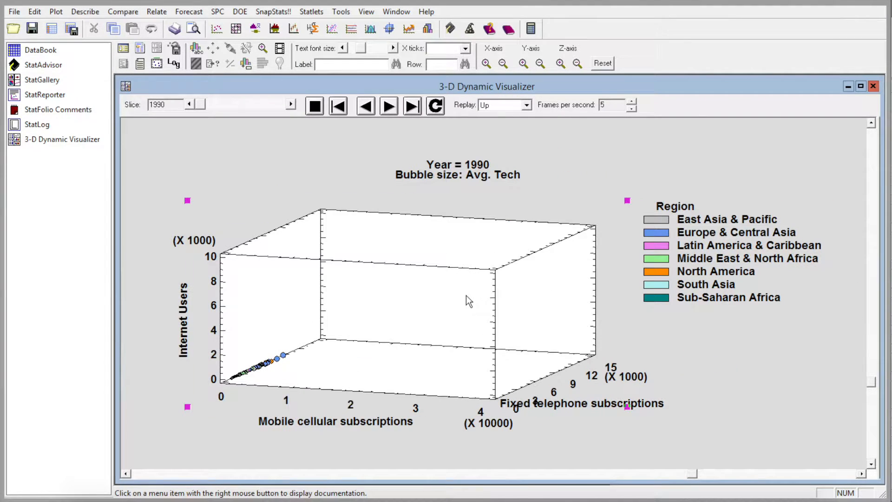
click(637, 139)
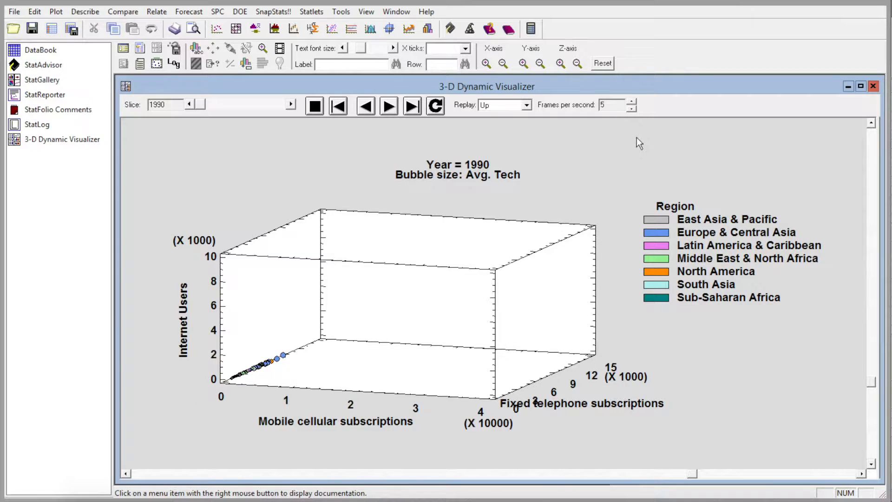
click(393, 111)
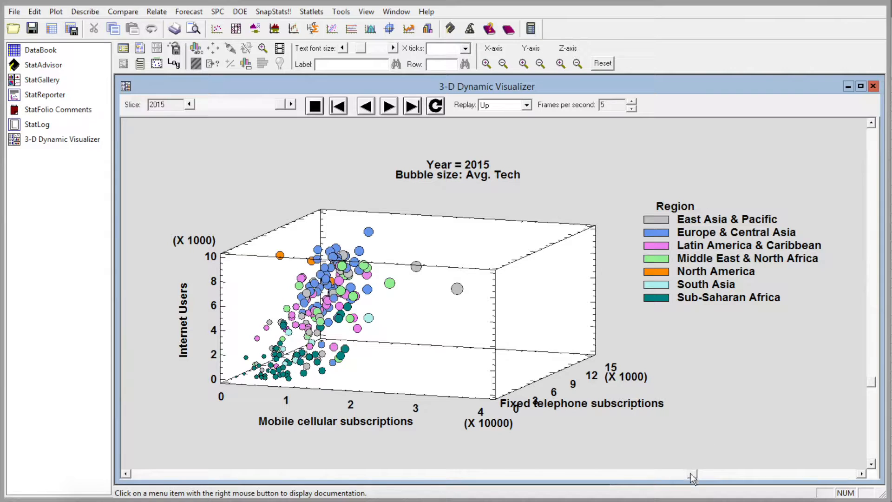
Step: Replay the year animation facing the Internet Users and Fixed telephone subscriptions plane, and again from an oblique angle showing all three axes
drag(690, 473, 114, 465)
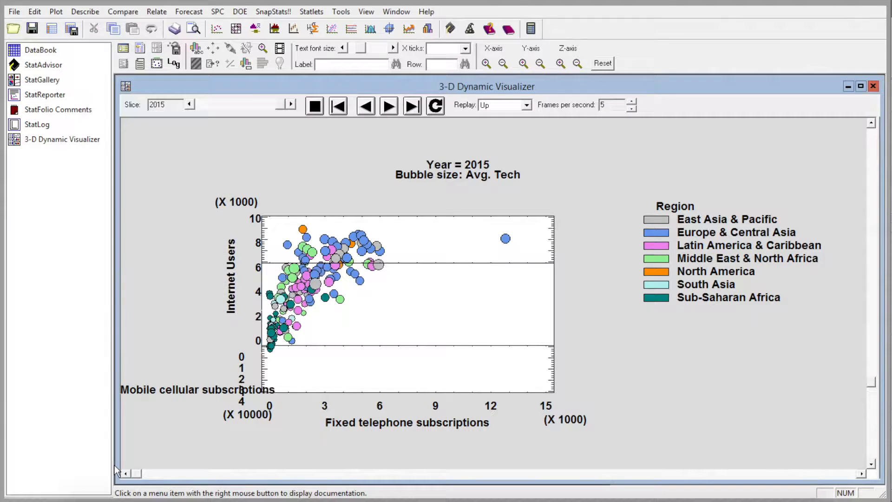
click(390, 107)
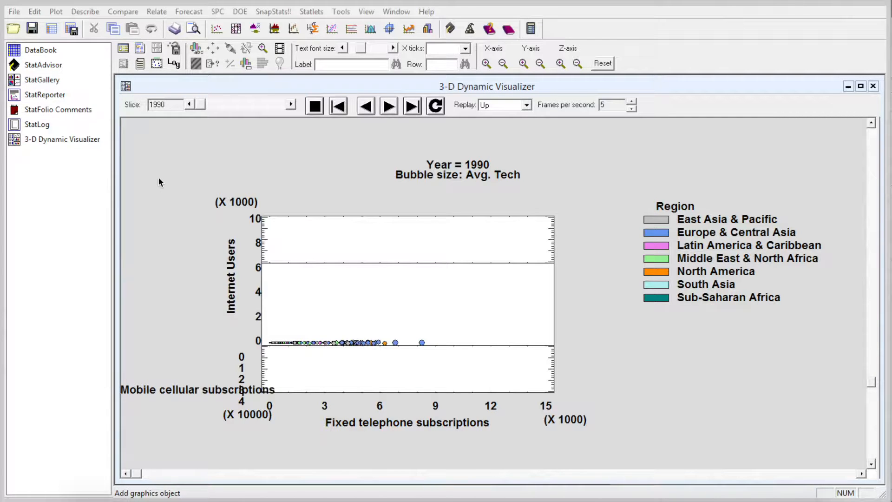
drag(137, 474, 465, 479)
click(389, 106)
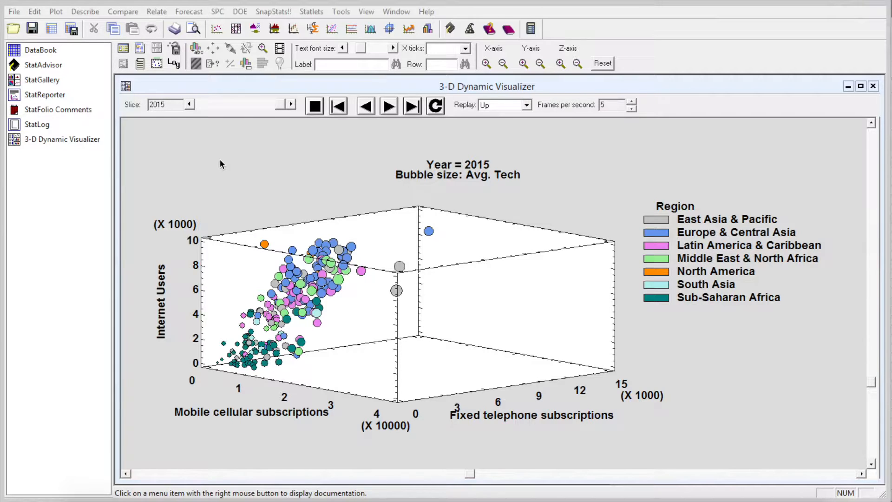
Step: Step the year slice through 1990, 1995, 2000 and 2005 to compare the bubble distributions
drag(282, 104, 186, 105)
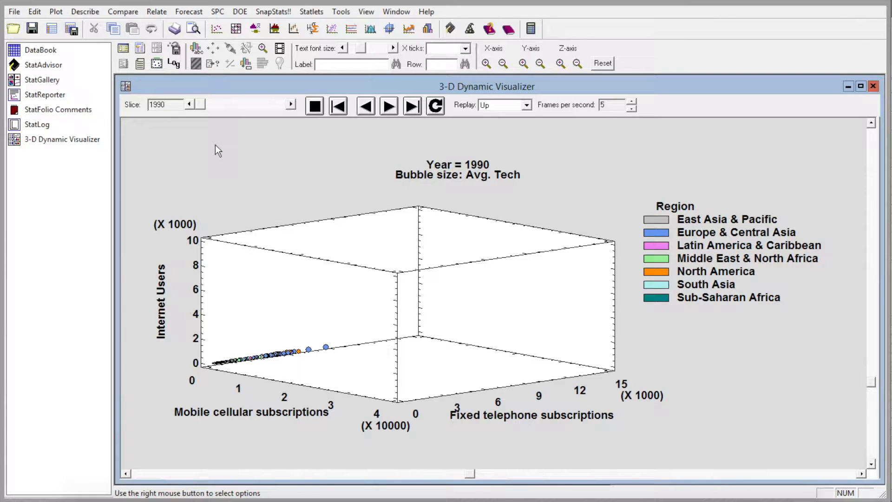
drag(202, 104, 220, 103)
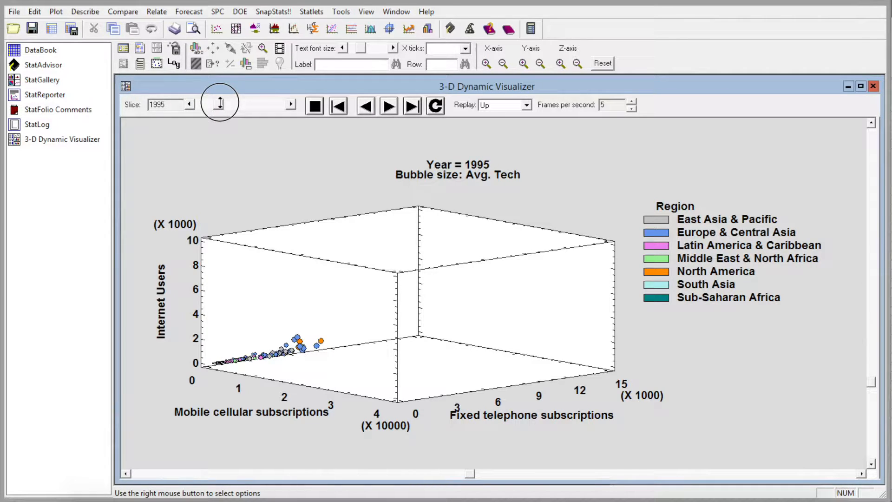
drag(220, 103, 238, 103)
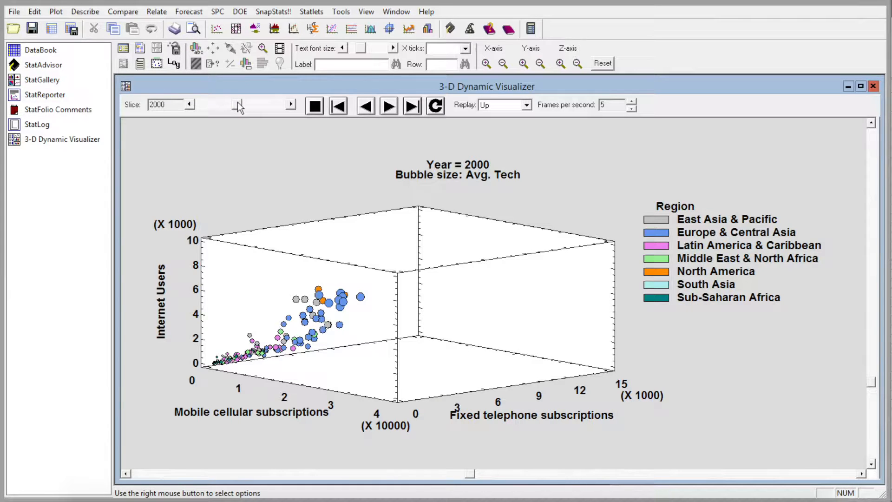
drag(238, 103, 239, 104)
drag(238, 103, 240, 103)
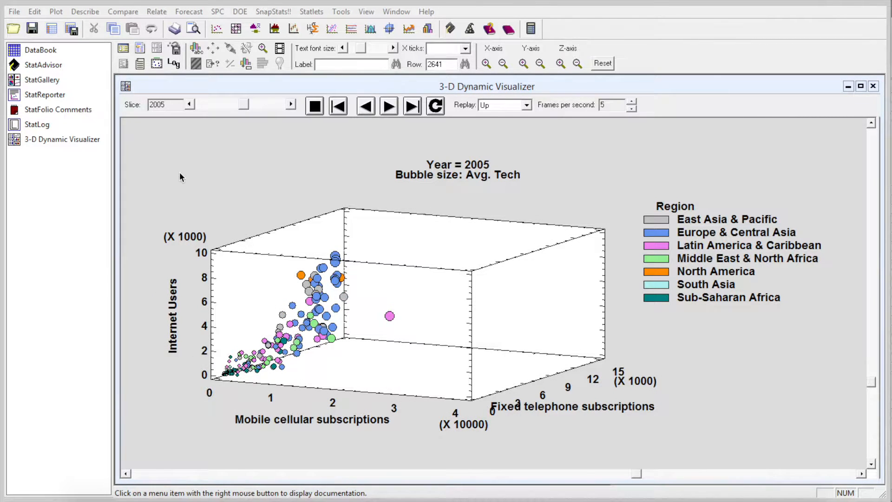
Step: Identify the isolated Latin America & Caribbean bubble, look up its row in the DataBook and return to the 3-D Dynamic Visualizer
click(392, 318)
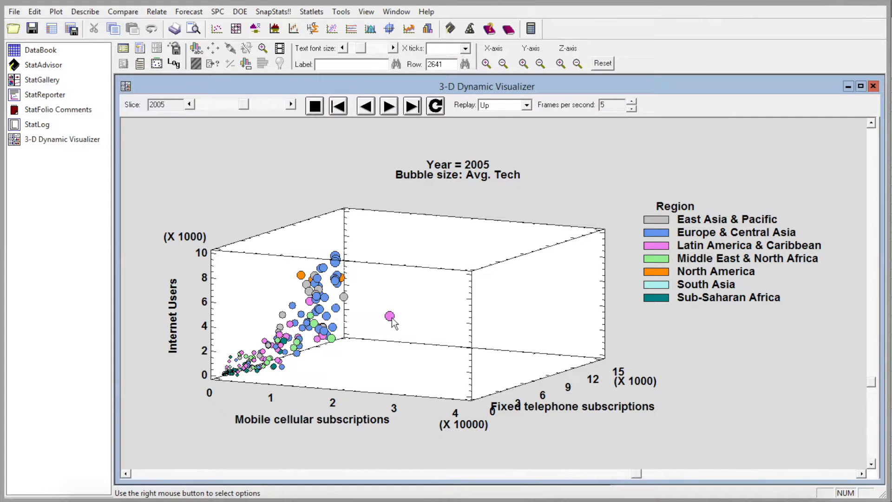
click(39, 50)
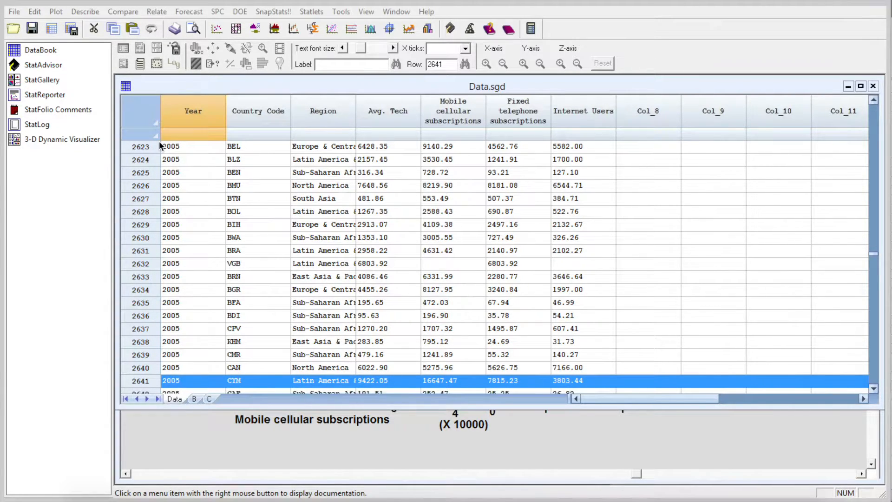
click(91, 139)
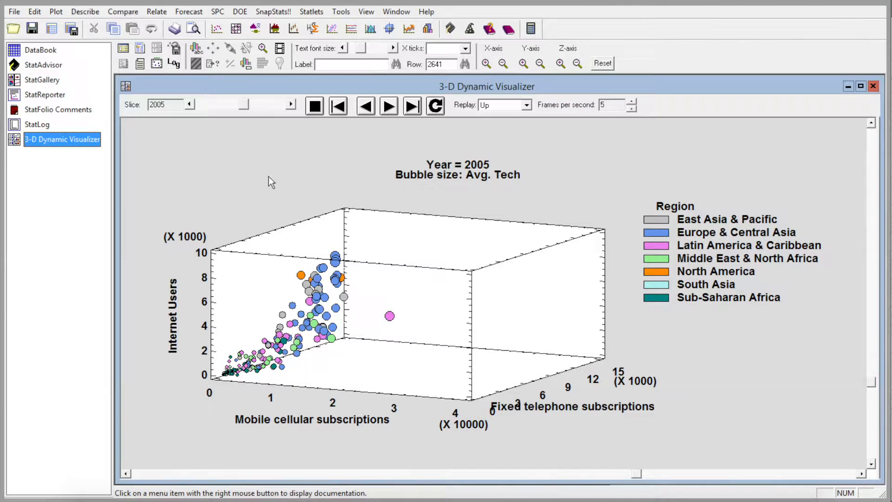
Step: Set labels and breadcrumbs to selected identifiers with CYM chosen, and play the year animation
right_click(281, 166)
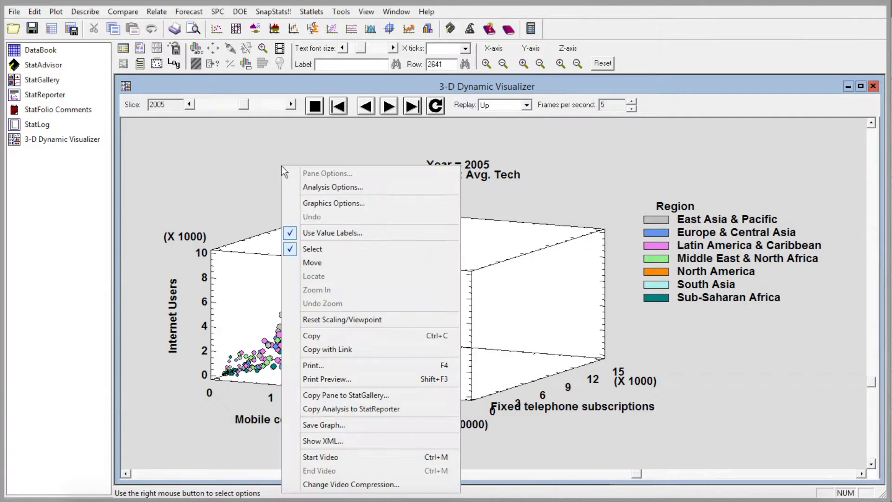
click(305, 184)
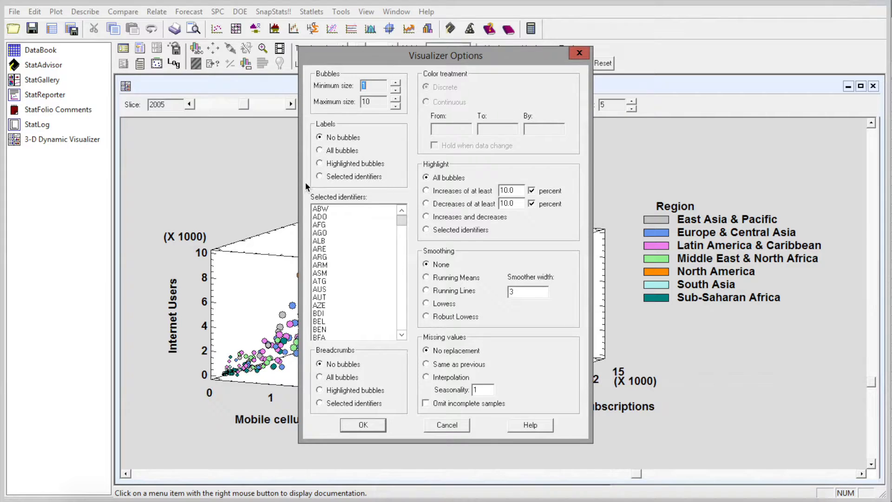
click(339, 178)
drag(402, 220, 402, 239)
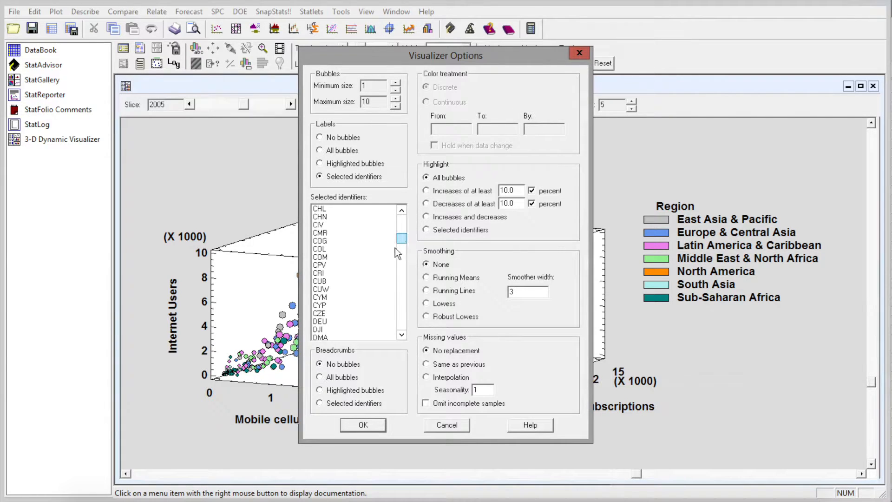
click(325, 298)
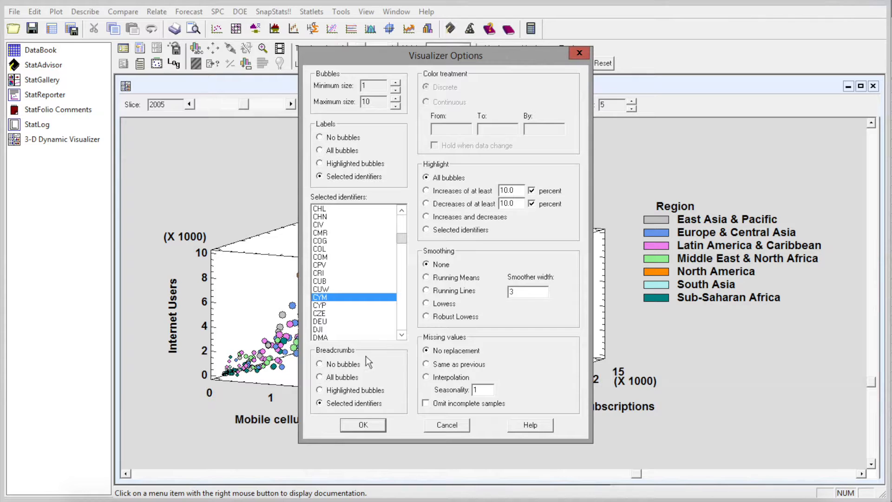
click(363, 425)
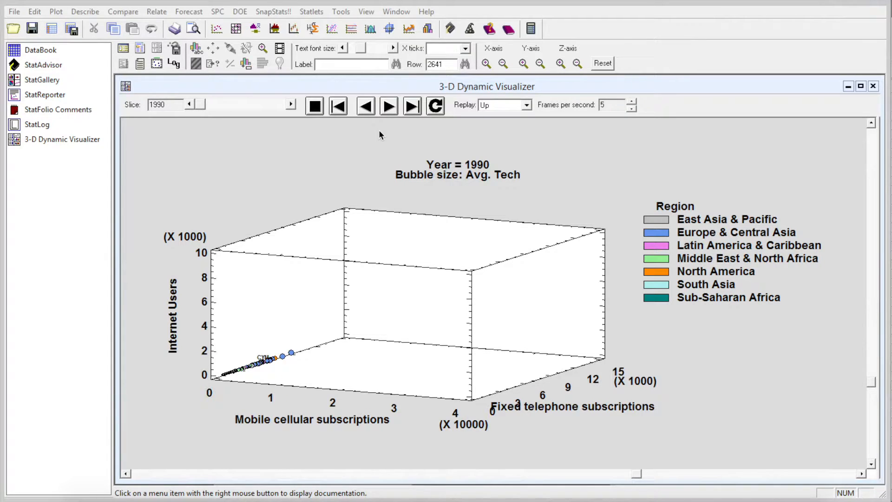
click(389, 106)
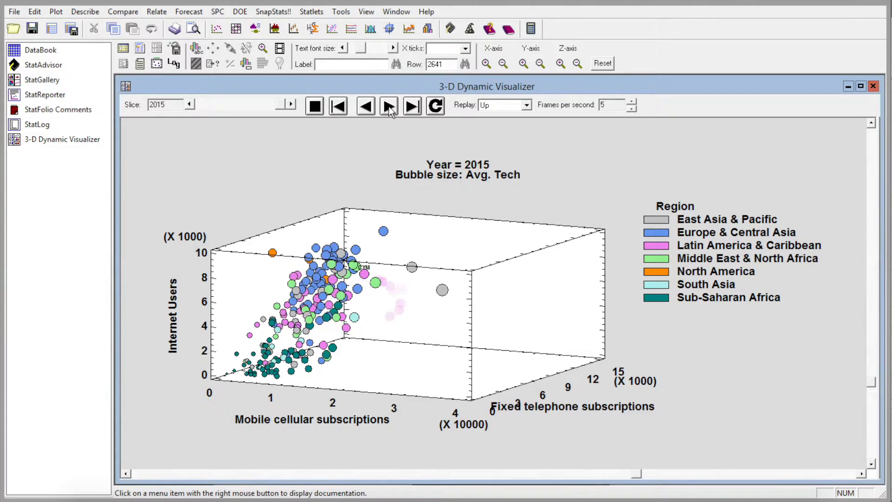
Step: Set smoothing to Running Means and missing values to Same as previous, and replay the year animation
right_click(551, 180)
click(570, 197)
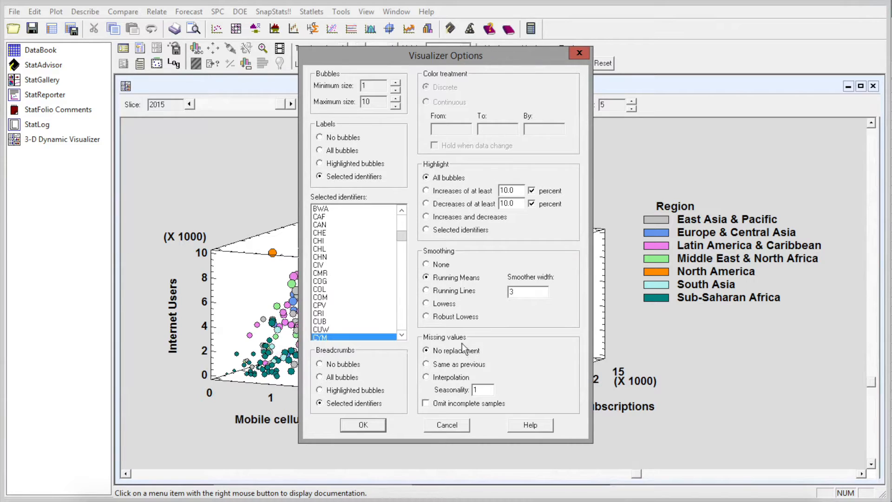
click(468, 368)
click(367, 425)
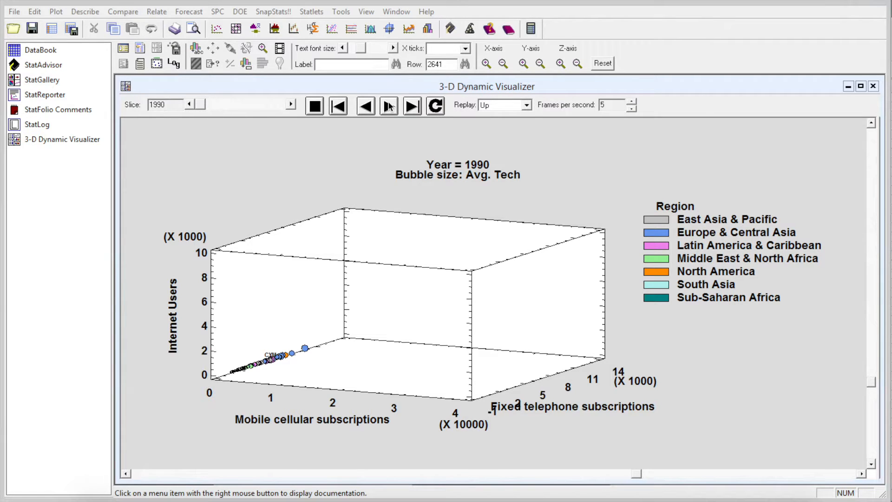
click(389, 106)
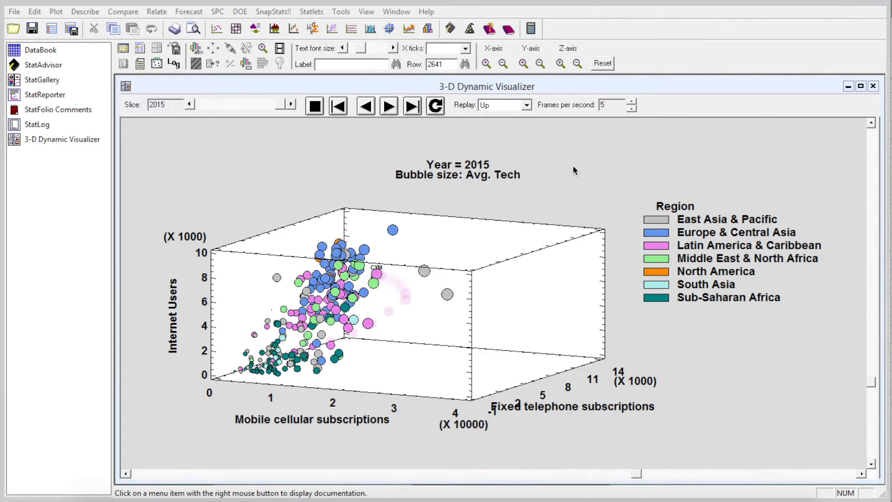
Step: Set breadcrumbs to No bubbles in the analysis options and replay the year animation
right_click(574, 170)
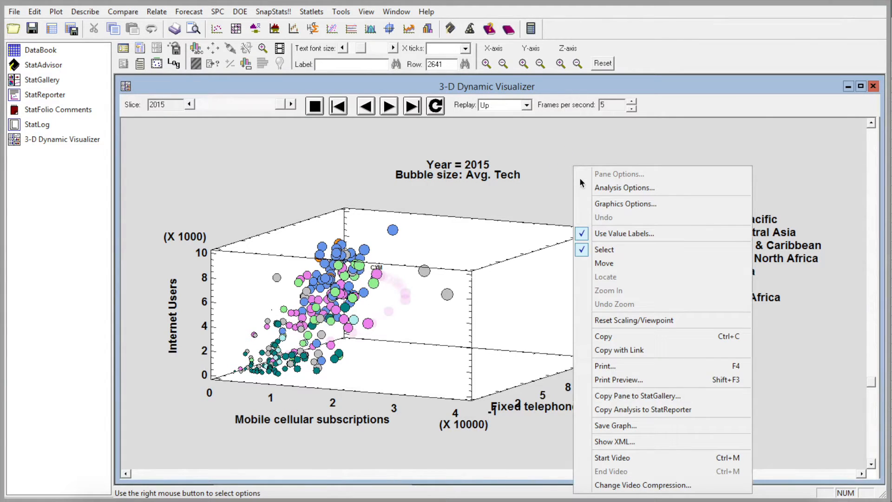
click(581, 187)
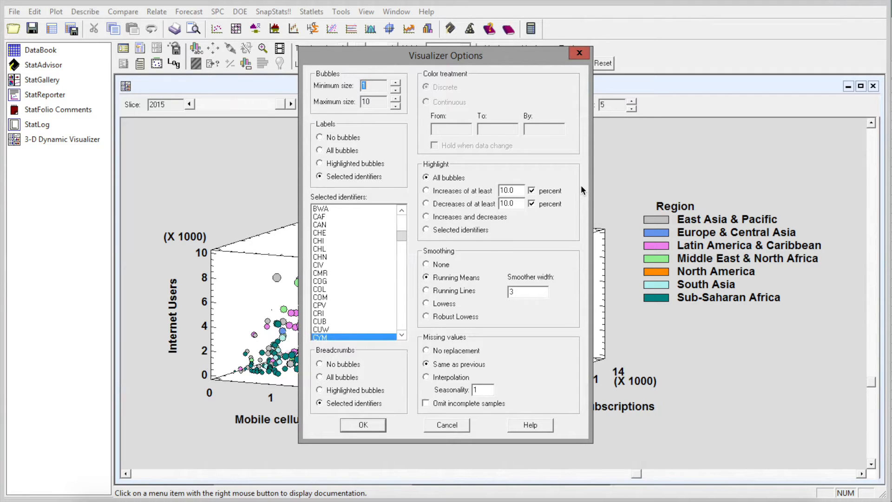
click(345, 364)
key(Return)
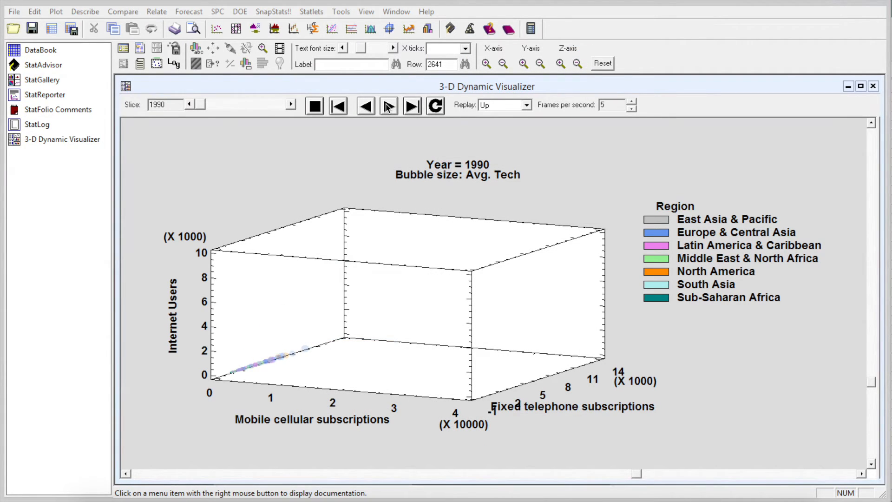
click(388, 107)
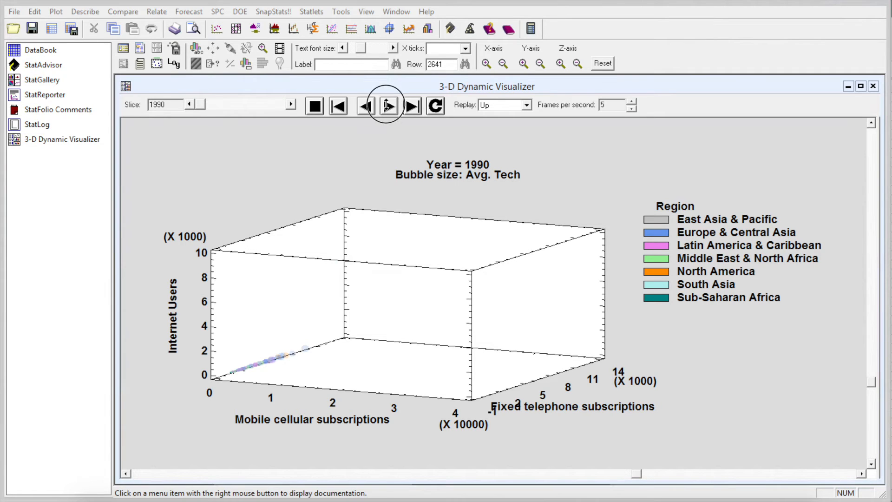